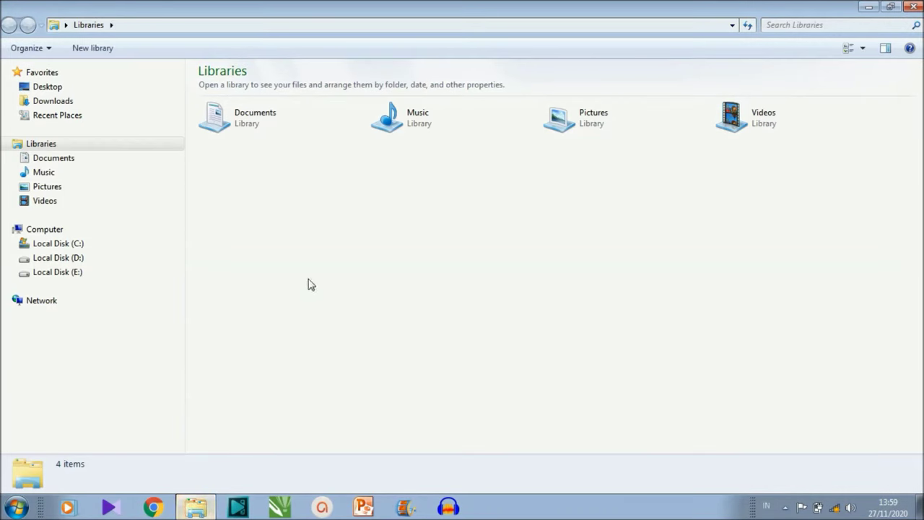
Open the System32 folder inside the Windows folder on Local Disk (C:)
left_click(109, 249)
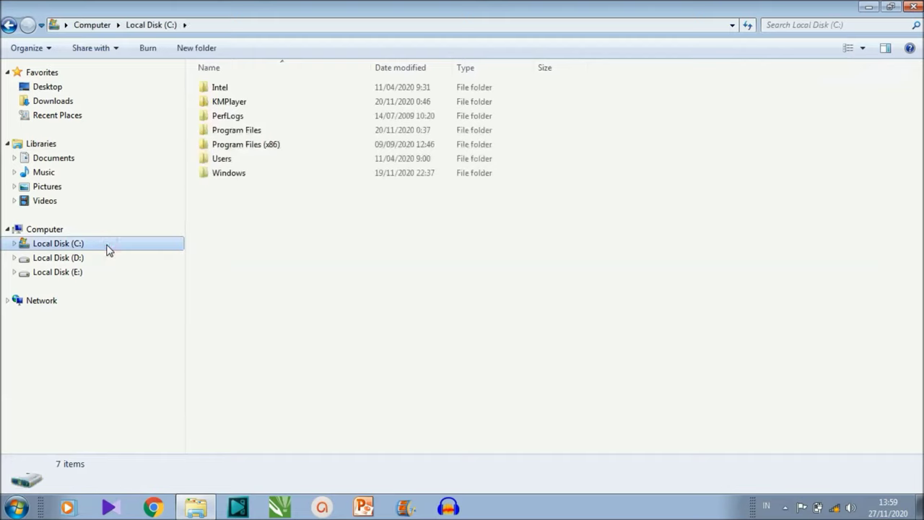
double_click(252, 177)
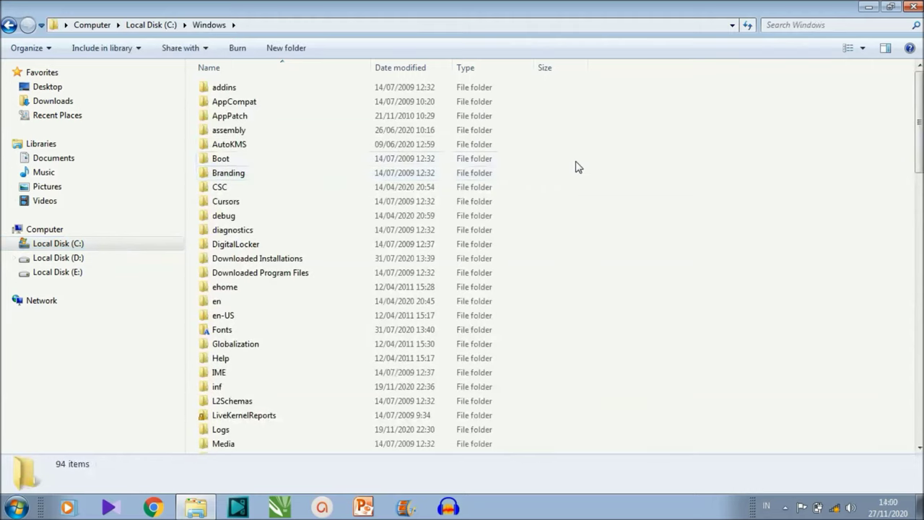
left_click_drag(920, 127, 920, 264)
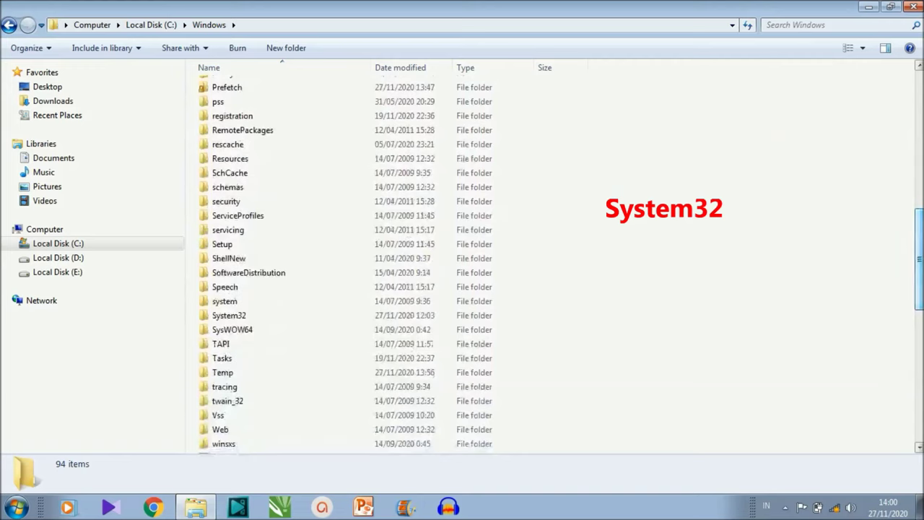
mouse_move(239, 323)
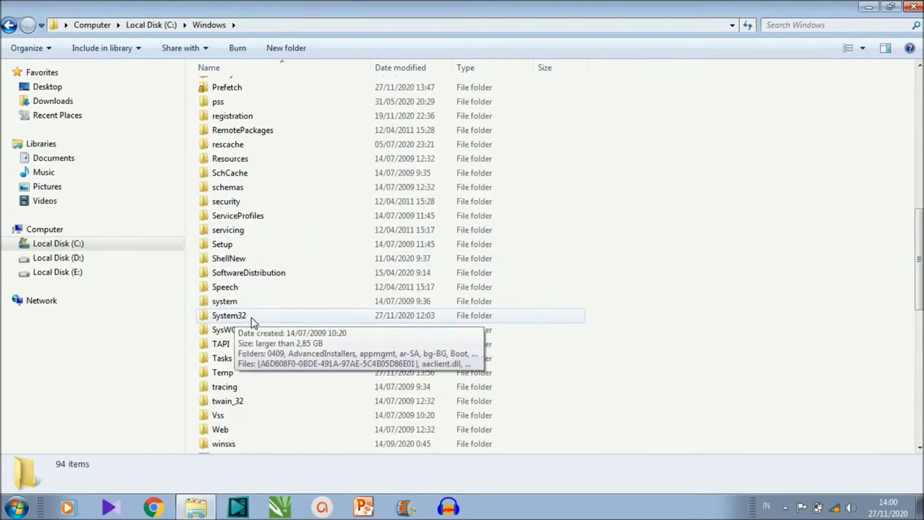
double_click(249, 322)
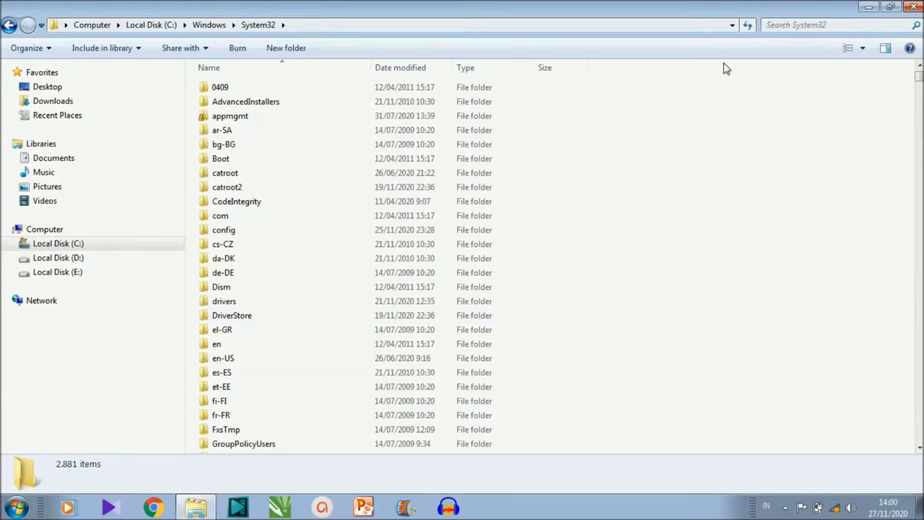
Search the System32 folder for fsquirt
left_click(782, 27)
type("fsq")
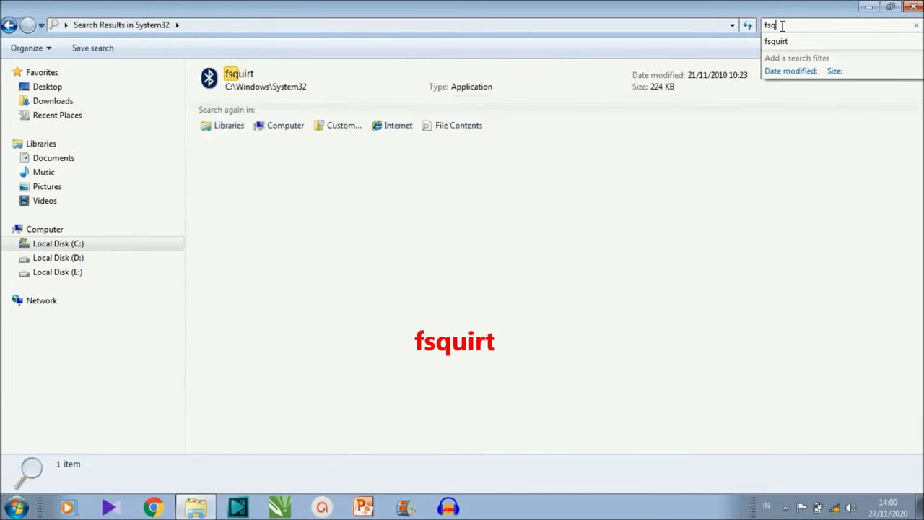
type("uirt")
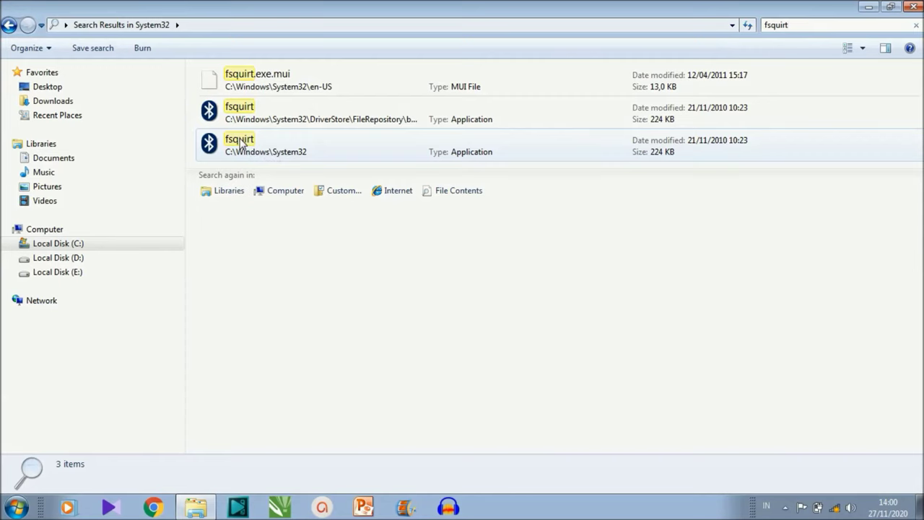
Copy the fsquirt application located directly in C:\Windows\System32 and paste it onto the desktop
left_click(241, 142)
right_click(241, 142)
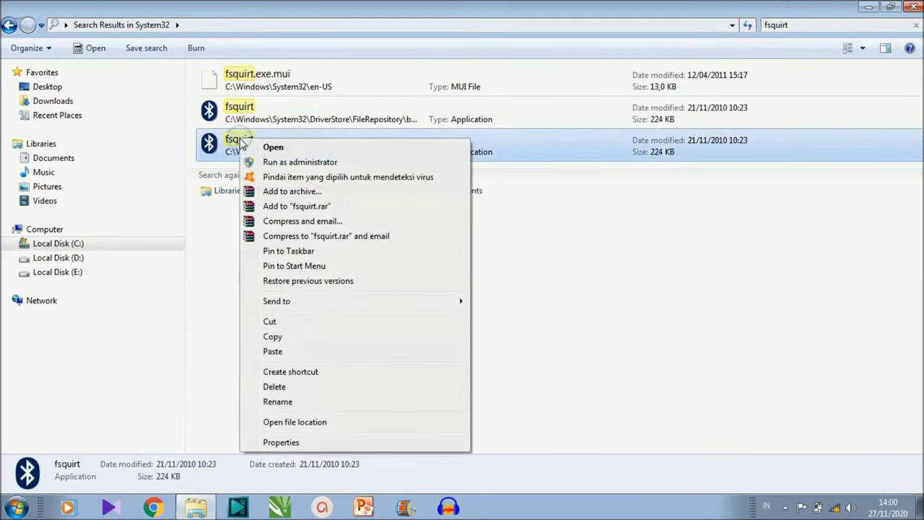
left_click(282, 338)
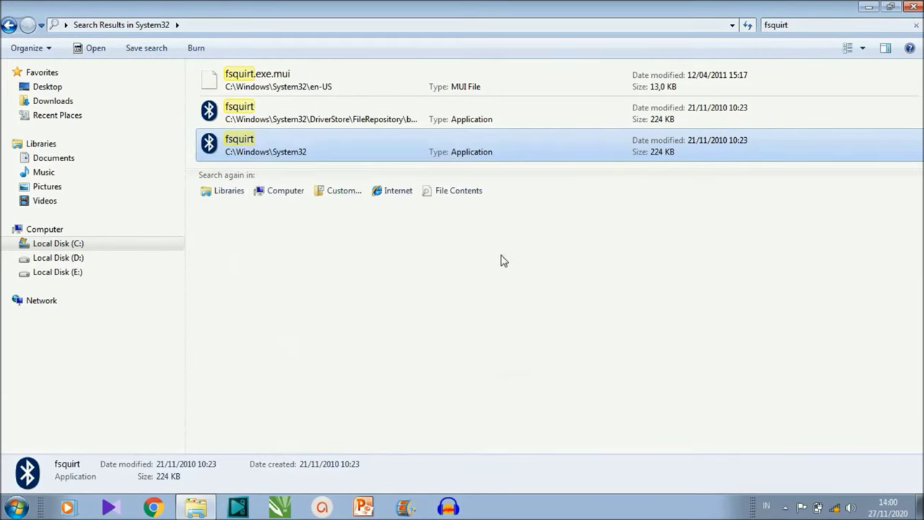
left_click(864, 7)
right_click(482, 146)
left_click(520, 205)
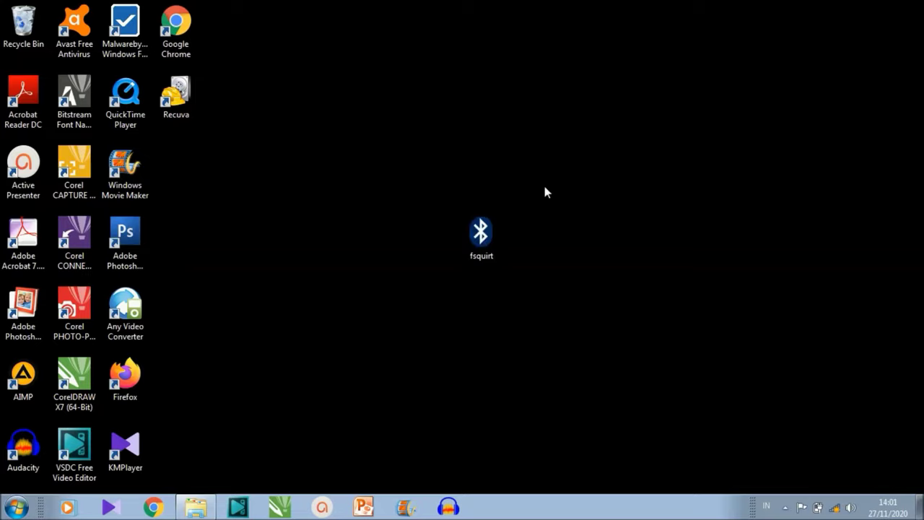
Try sending files to the SAMSUNG phone with the desktop copy of fsquirt, and close the transfer wizard
left_click(498, 231)
double_click(498, 231)
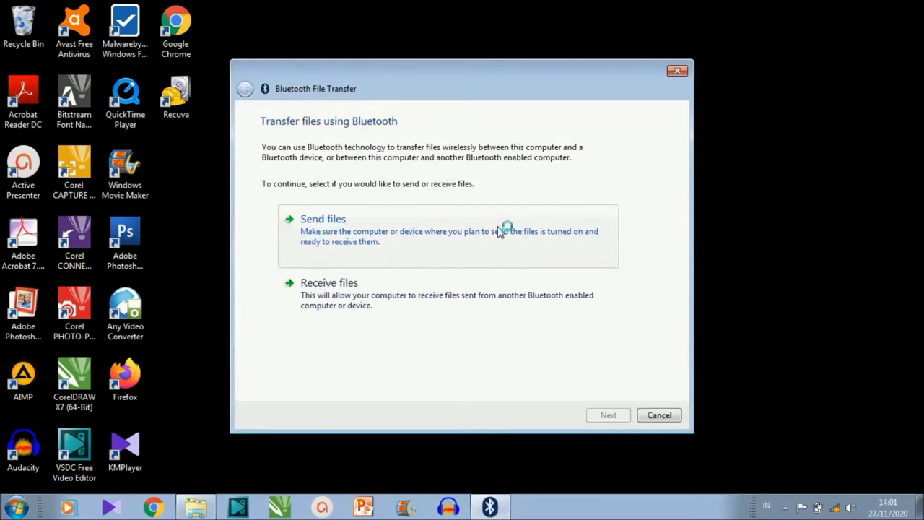
left_click(397, 247)
left_click(348, 165)
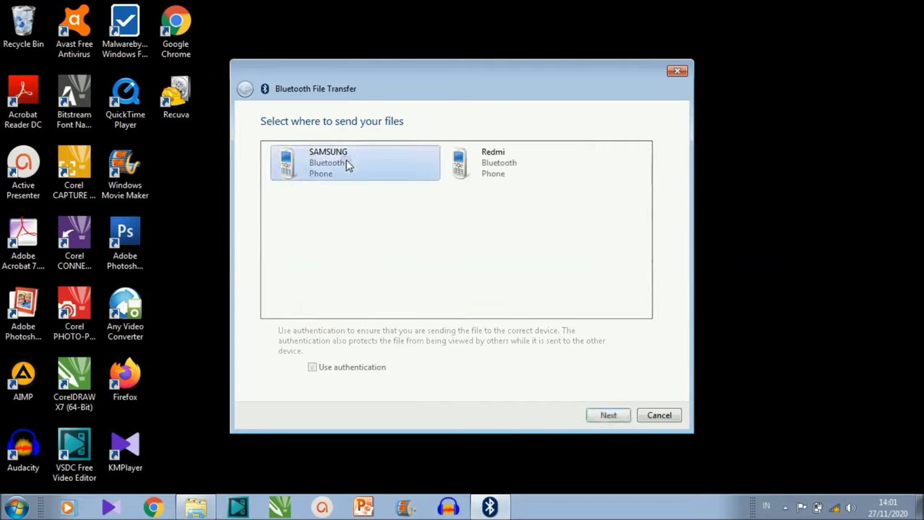
left_click(607, 417)
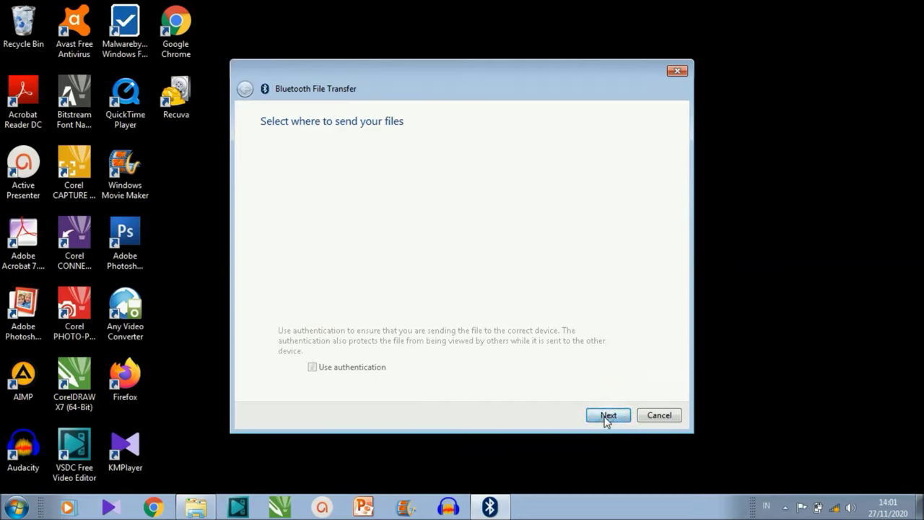
left_click(674, 74)
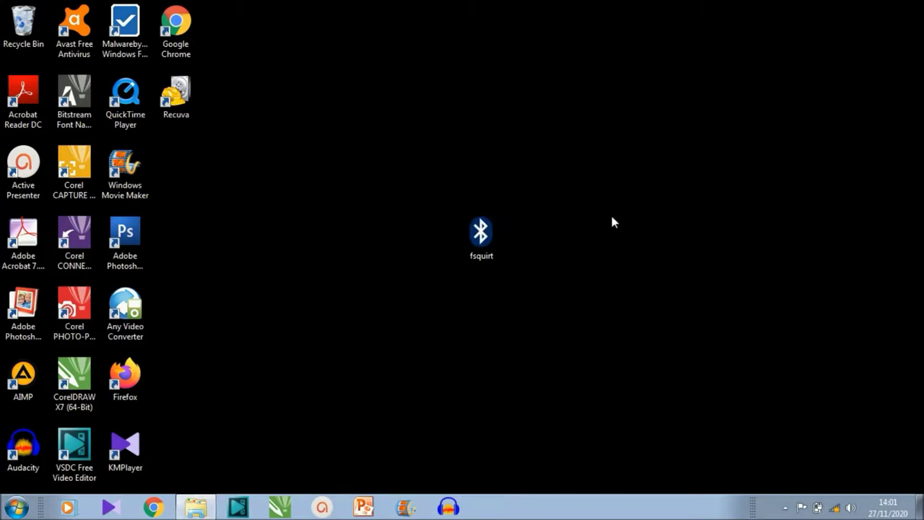
Pin fsquirt to the taskbar and move its desktop copy to the Recycle Bin
left_click_drag(498, 220, 515, 499)
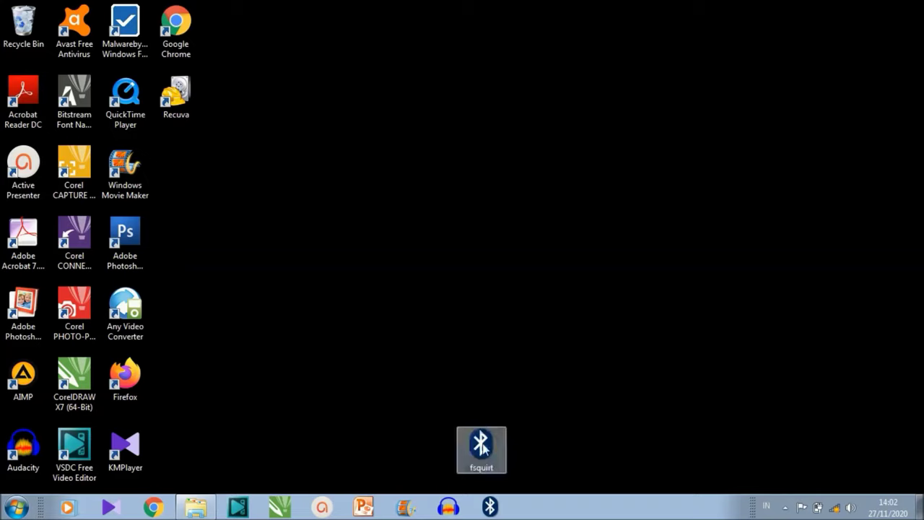
right_click(484, 448)
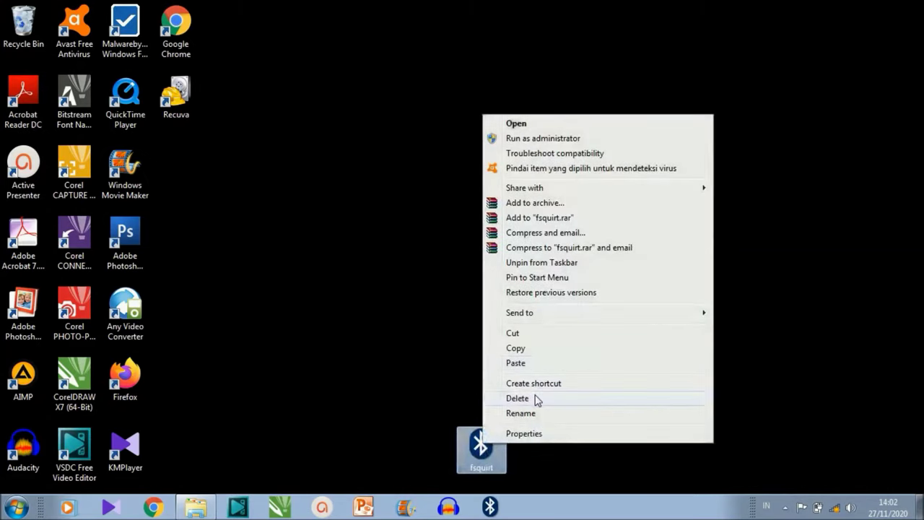
left_click(538, 399)
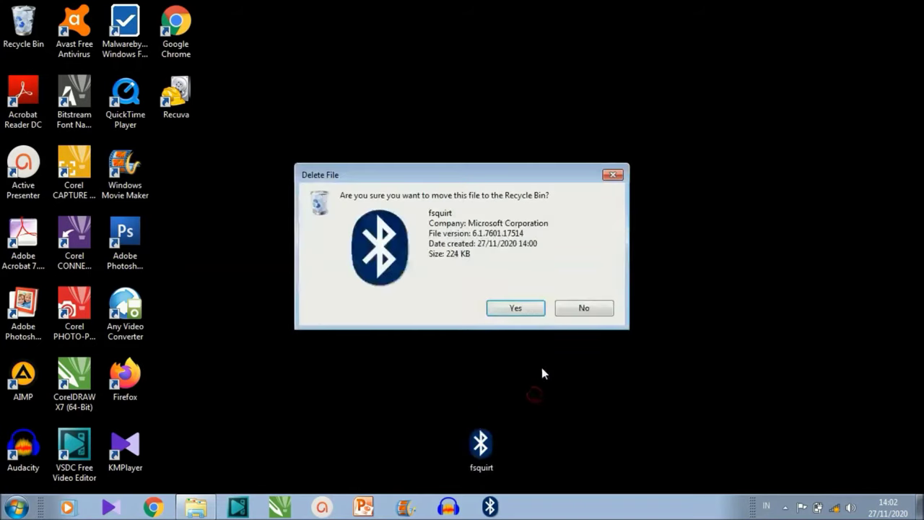
left_click(525, 309)
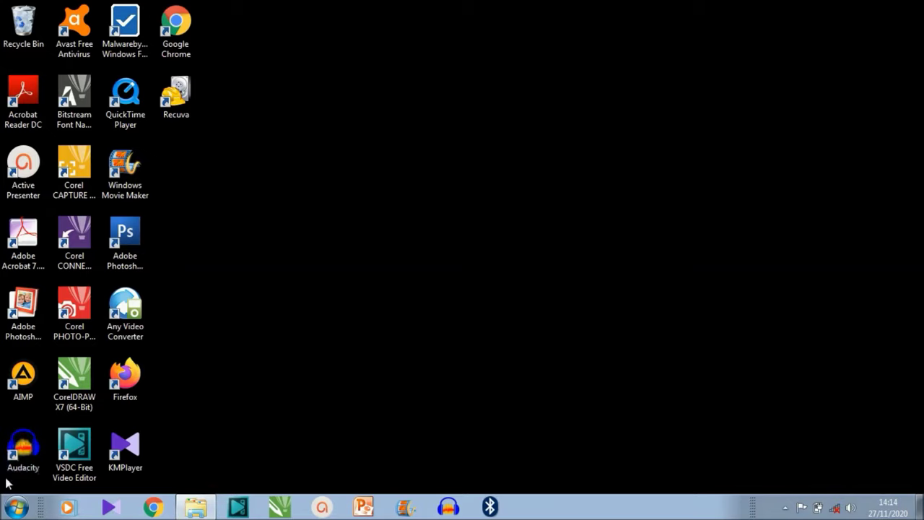
Find and open Computer Management, and display its Device Manager
left_click(16, 508)
type("co")
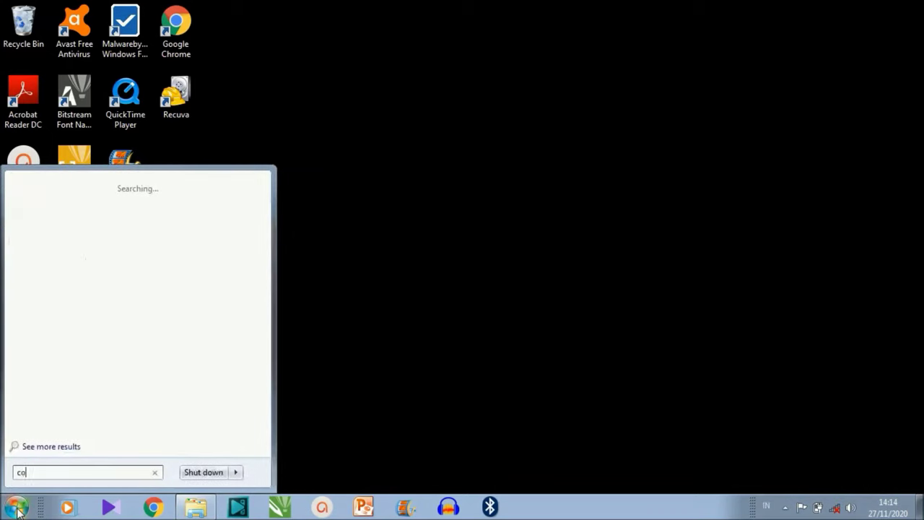
type("mputer management")
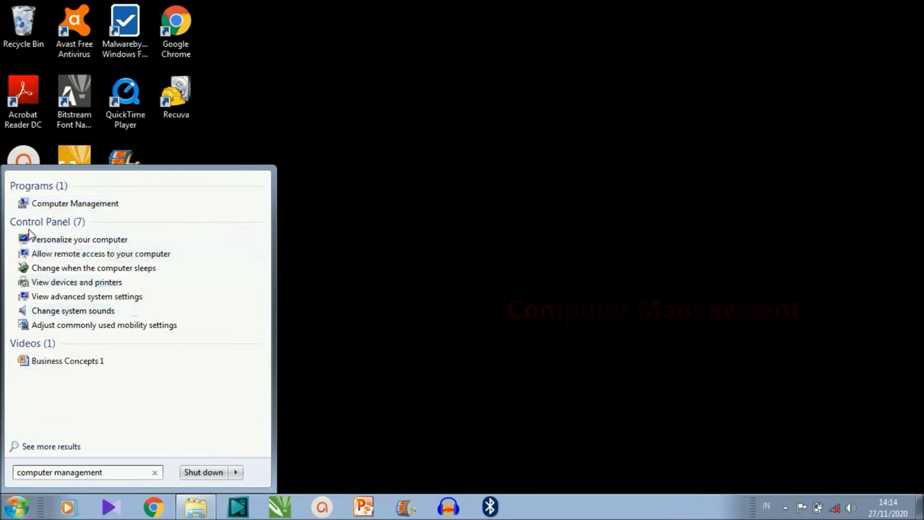
left_click(48, 207)
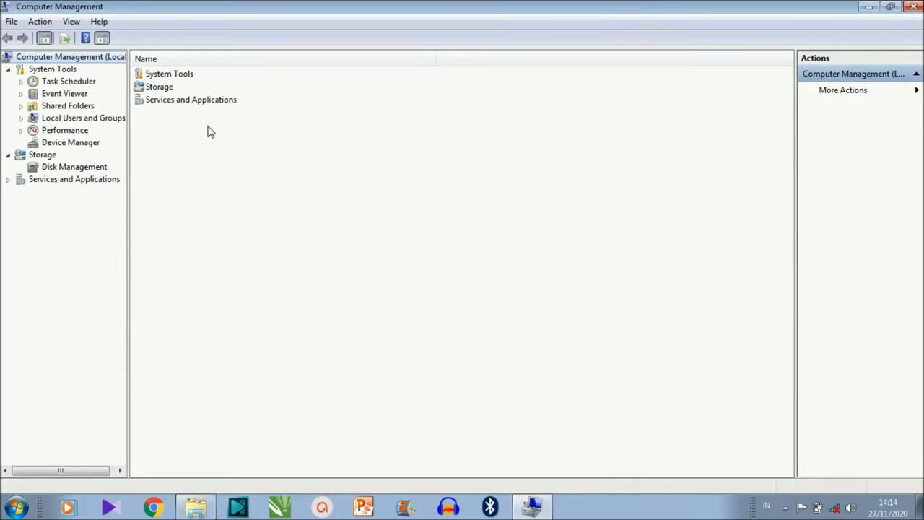
left_click(93, 147)
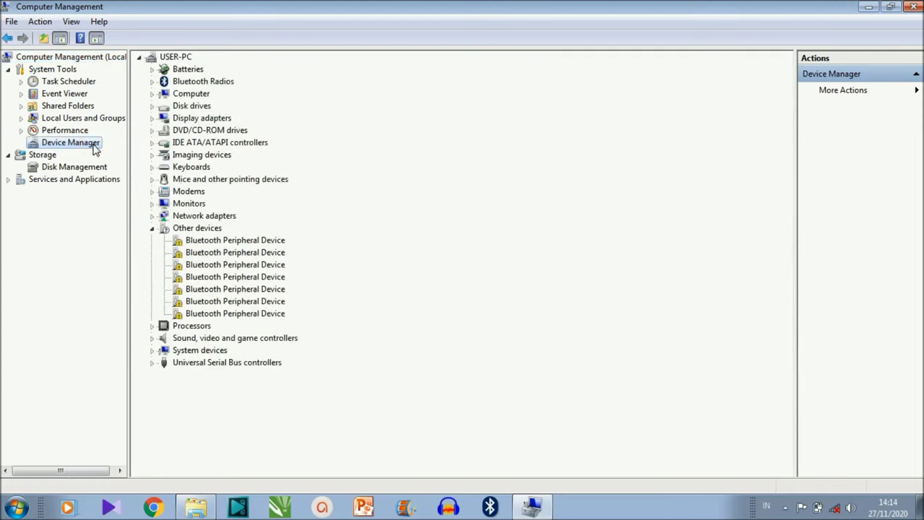
Start adding legacy hardware to the computer, choosing to install hardware manually selected from a list
left_click(188, 58)
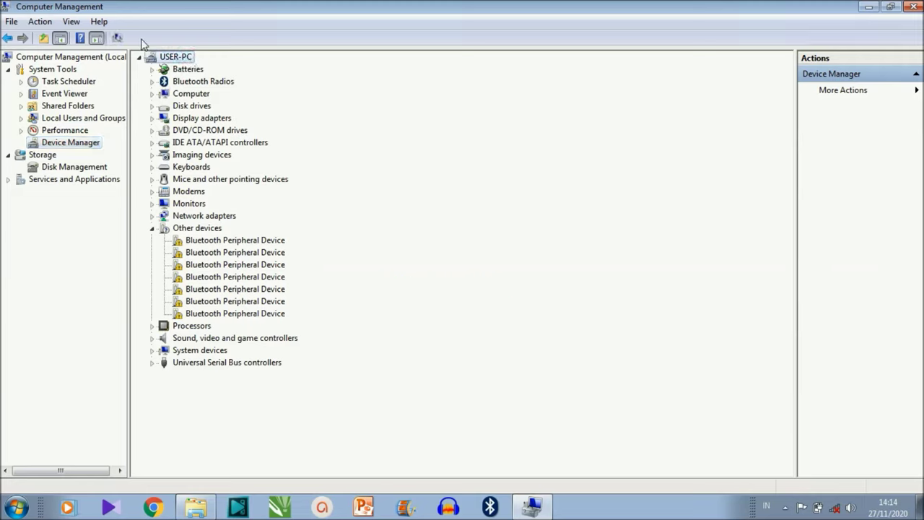
left_click(37, 23)
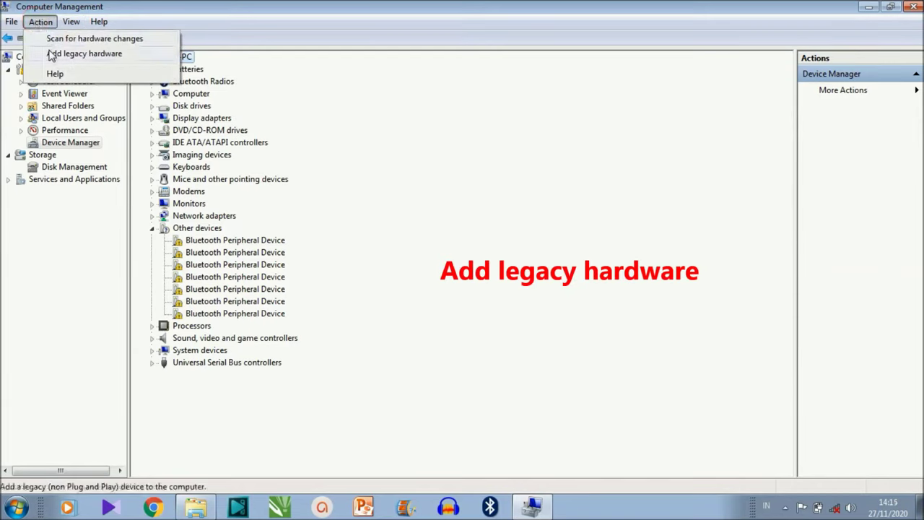
left_click(33, 53)
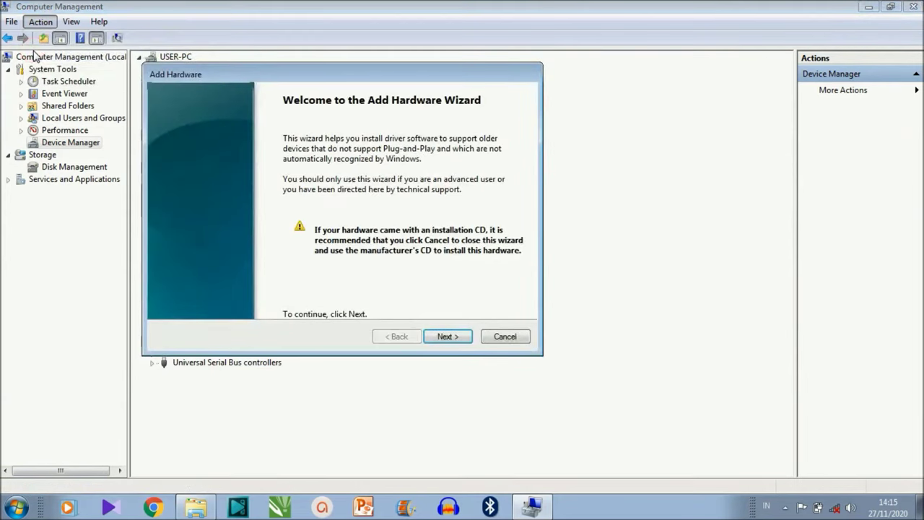
left_click(447, 337)
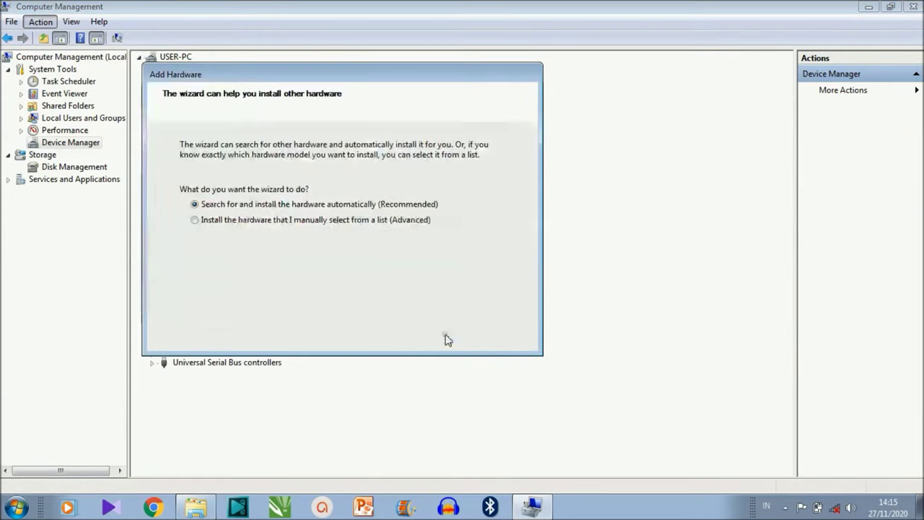
left_click(195, 220)
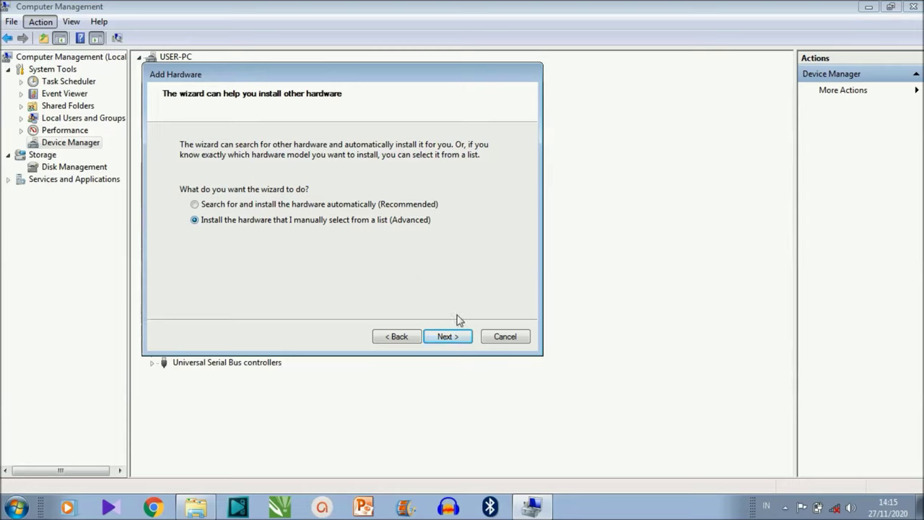
left_click(456, 342)
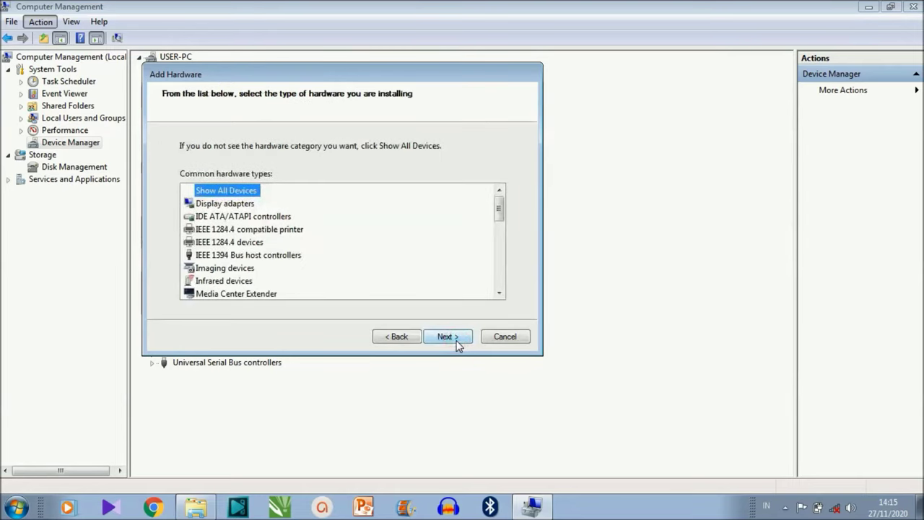
Install Microsoft's Bluetooth Device (RFCOMM Protocol TDI) from the Network adapters hardware type
left_click_drag(499, 202, 499, 237)
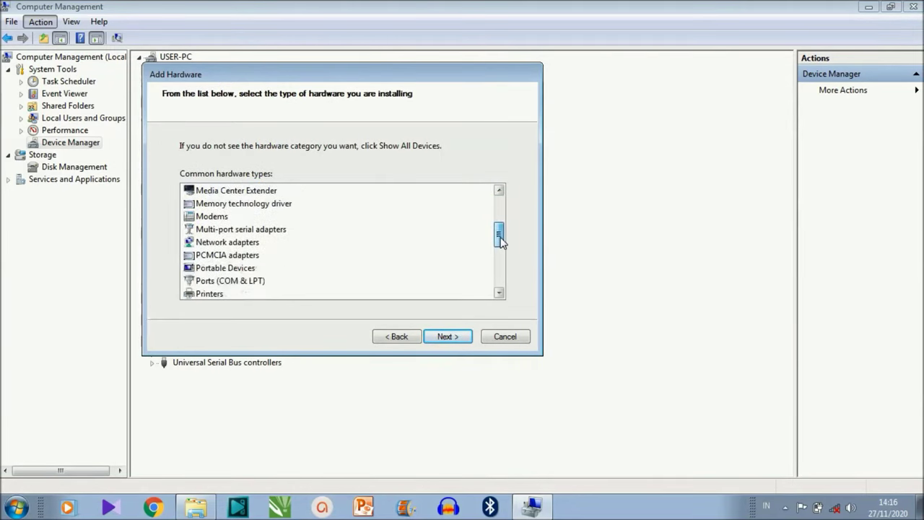
left_click(203, 249)
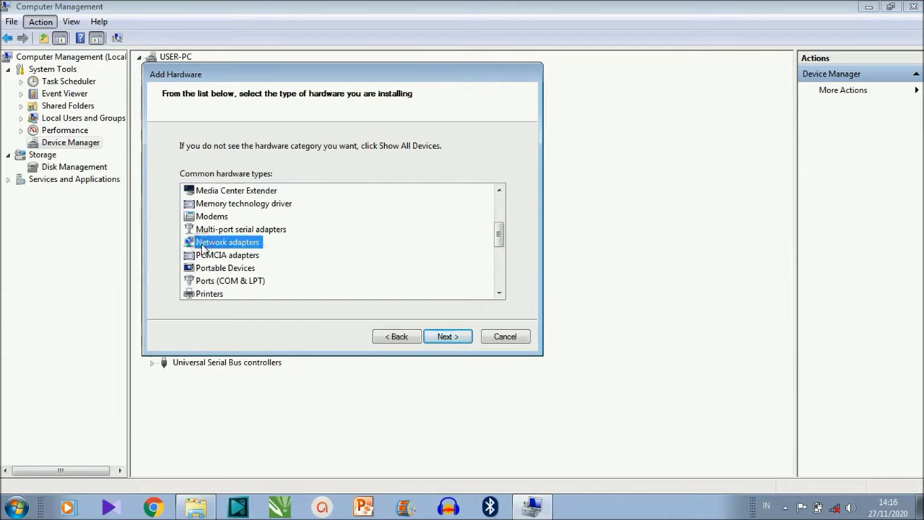
left_click(437, 338)
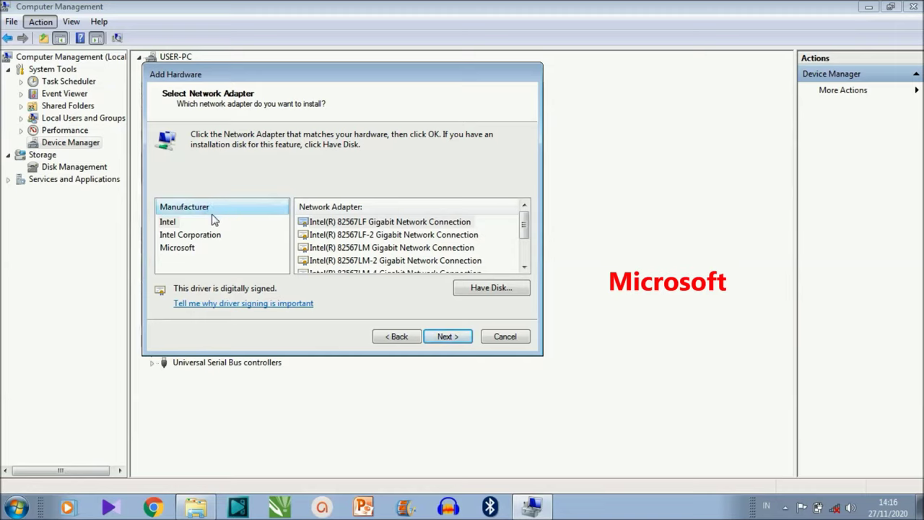
left_click(190, 249)
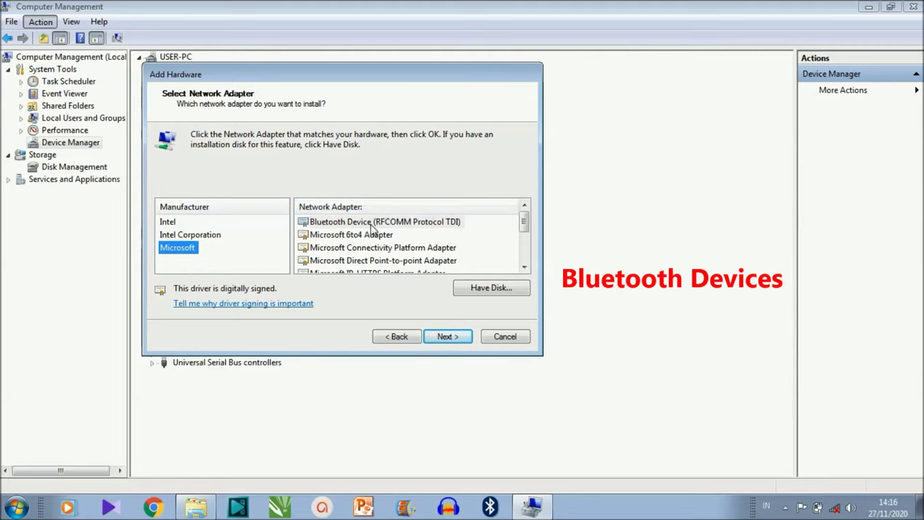
left_click(403, 223)
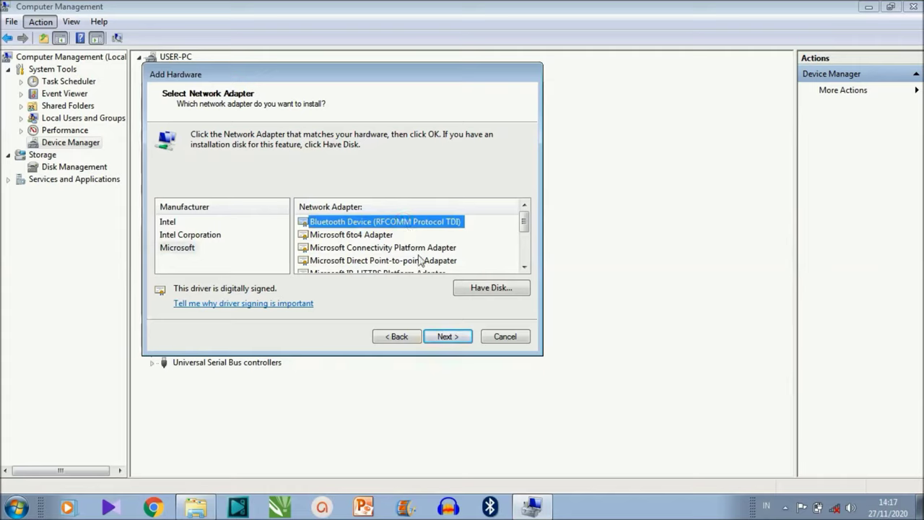
left_click(449, 337)
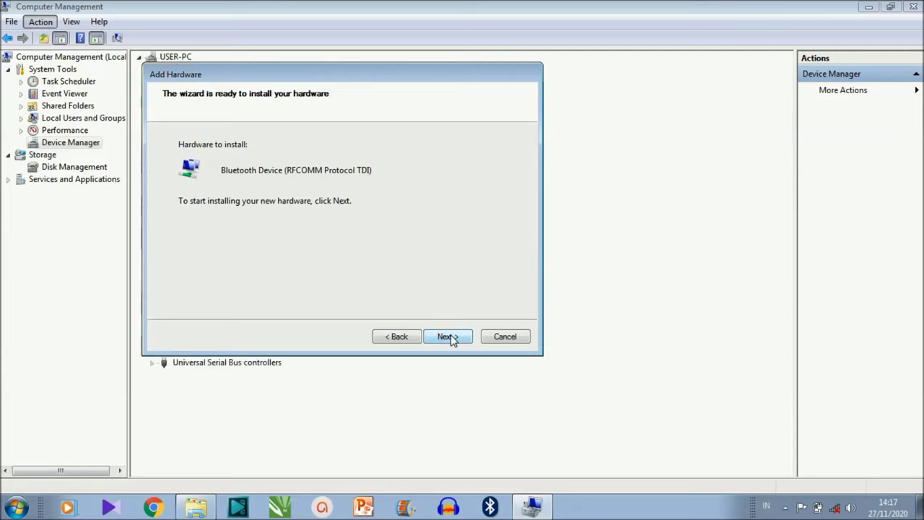
left_click(447, 336)
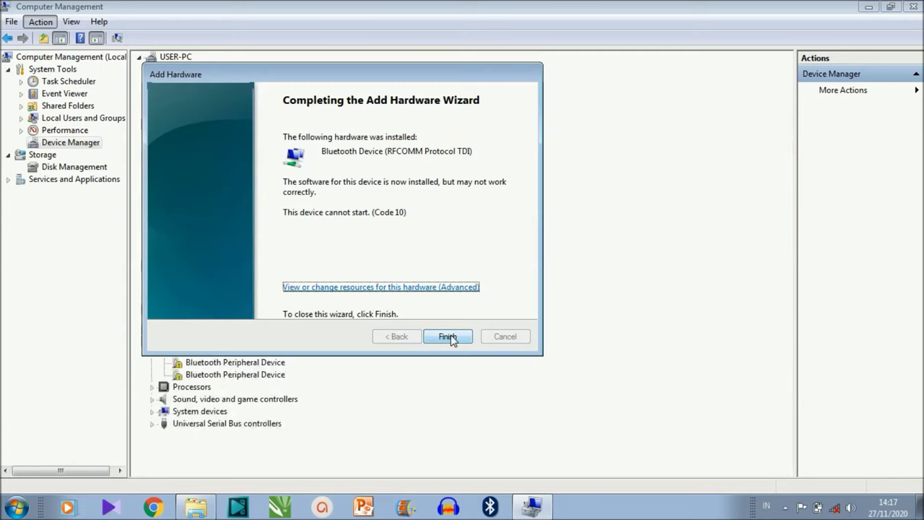
Finish adding the hardware and update the Bluetooth Device (Personal Area Network) driver with the compatible one picked from the computer's driver list
left_click(448, 337)
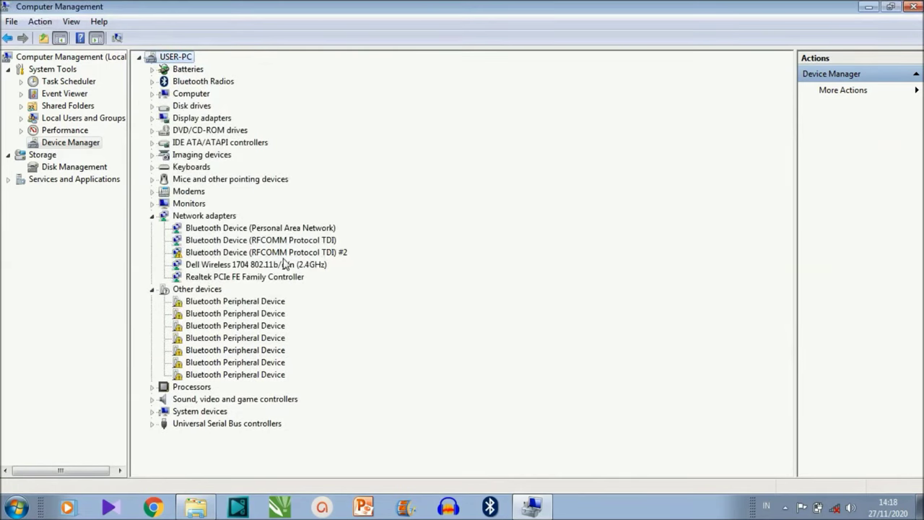
left_click(211, 230)
right_click(213, 232)
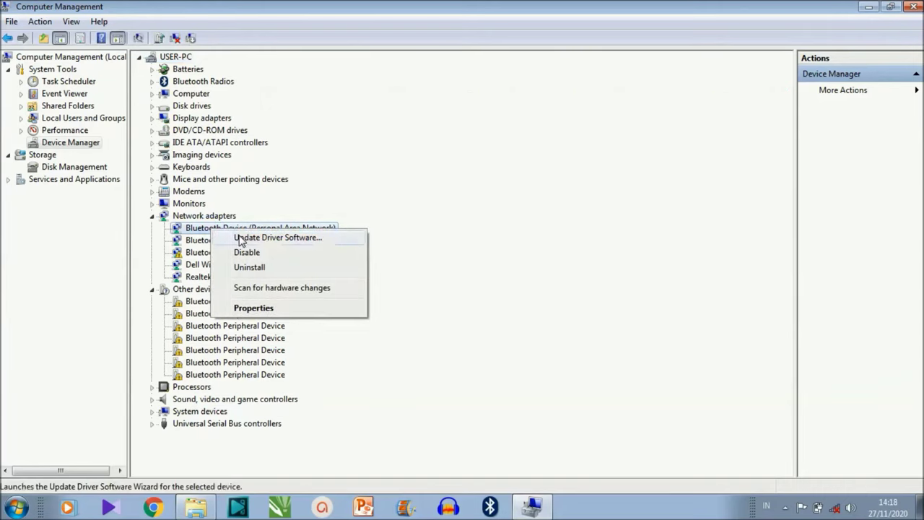
left_click(241, 238)
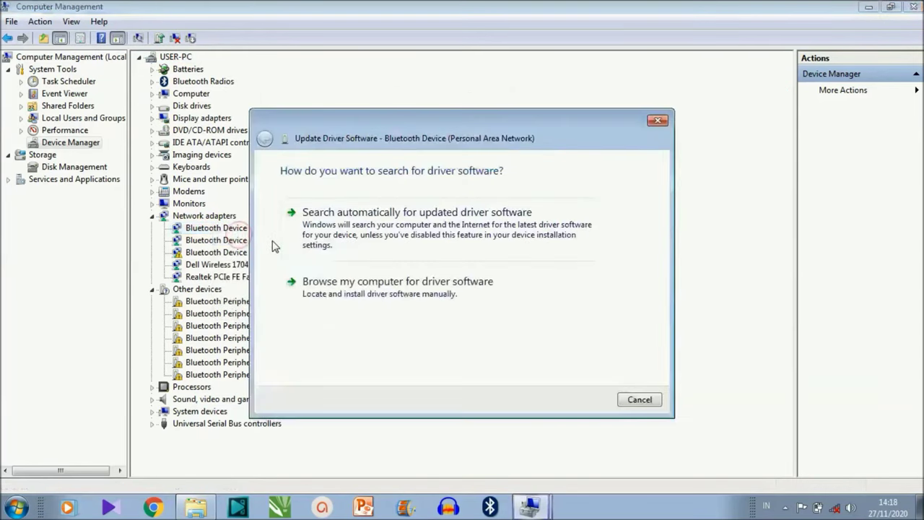
left_click(334, 295)
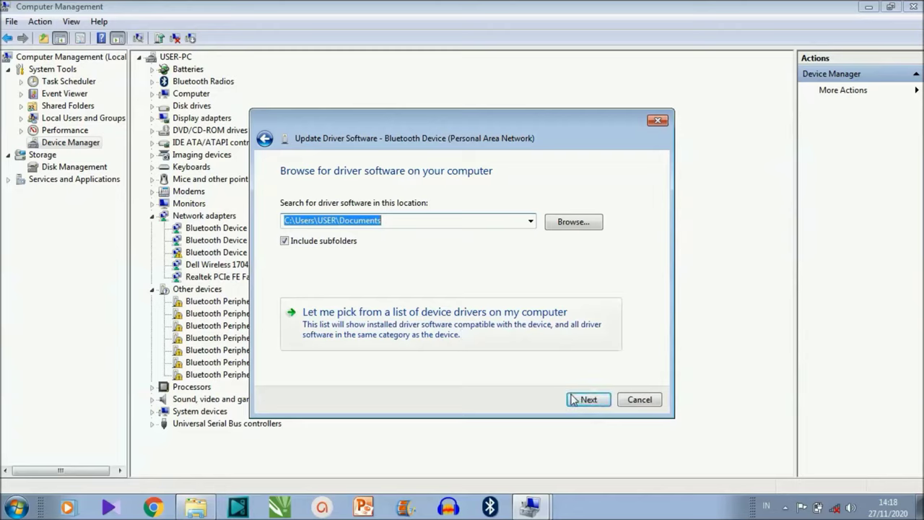
left_click(489, 348)
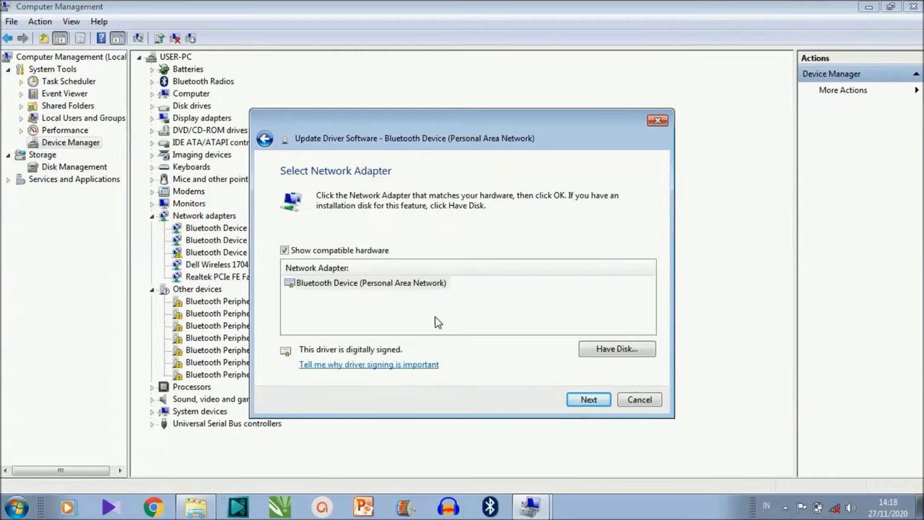
left_click(407, 284)
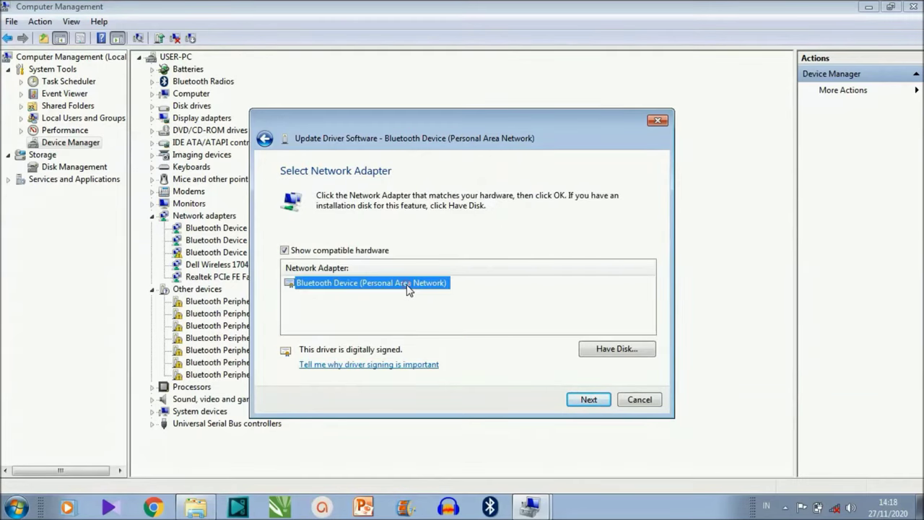
left_click(579, 401)
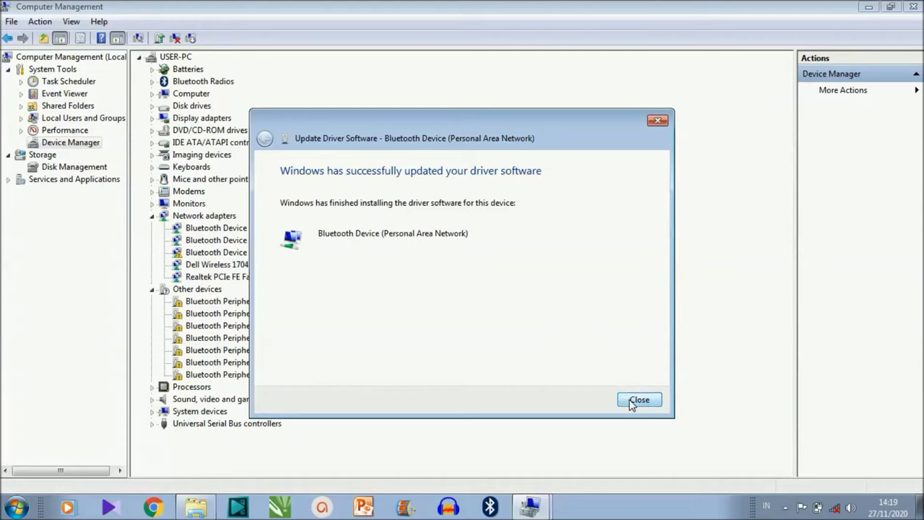
left_click(636, 400)
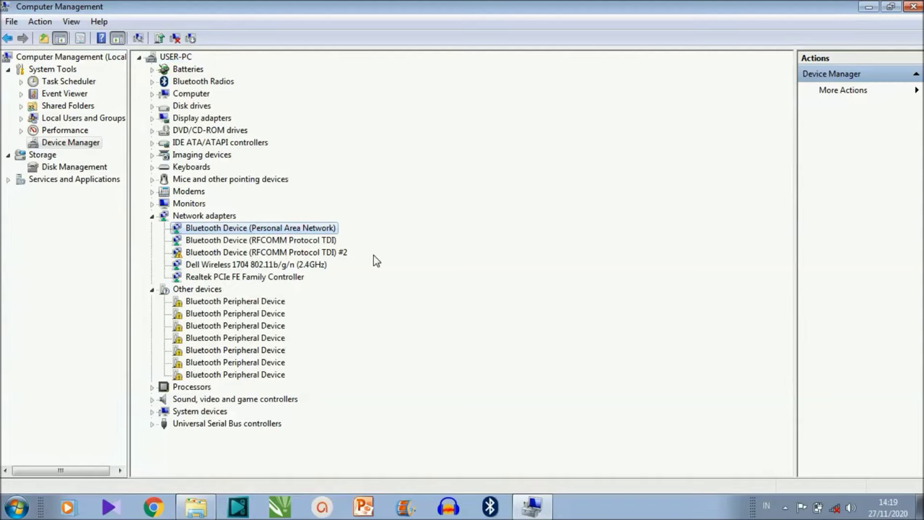
Update the first Bluetooth Device (RFCOMM Protocol TDI) driver with the compatible one picked from the computer's driver list
right_click(331, 241)
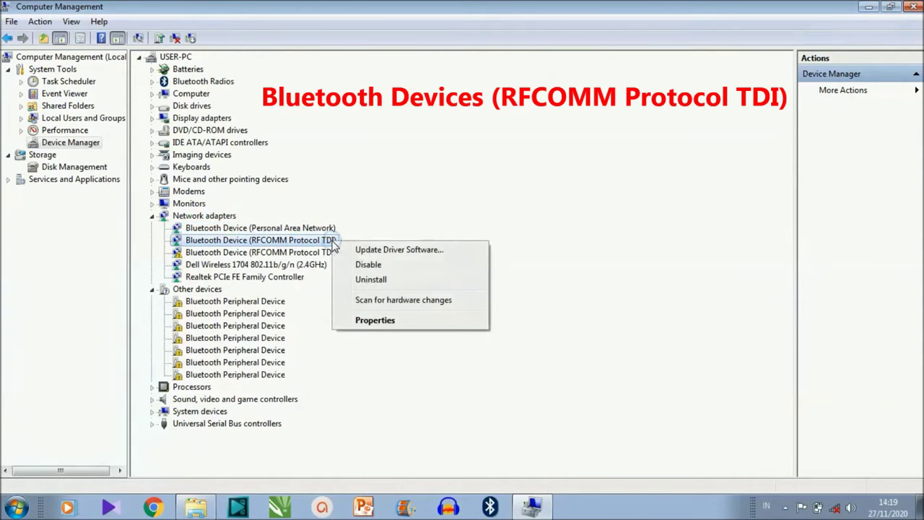
left_click(368, 251)
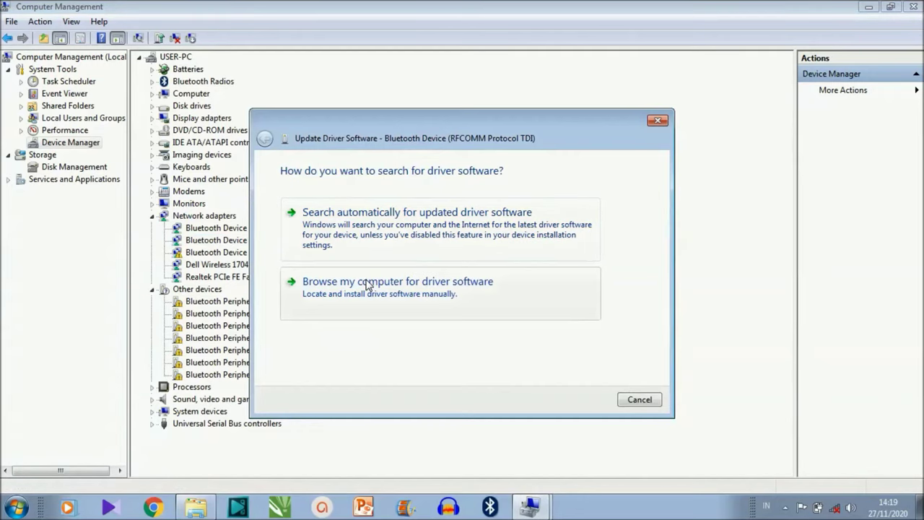
left_click(367, 285)
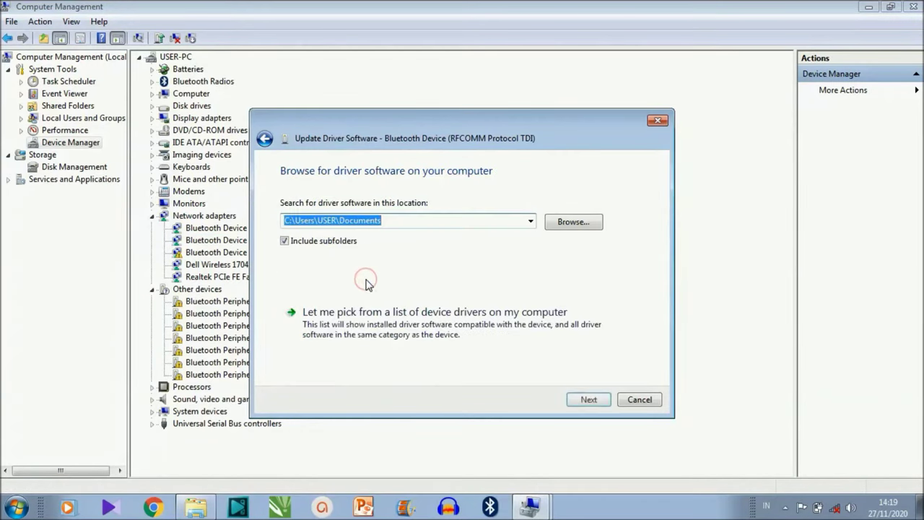
left_click(373, 333)
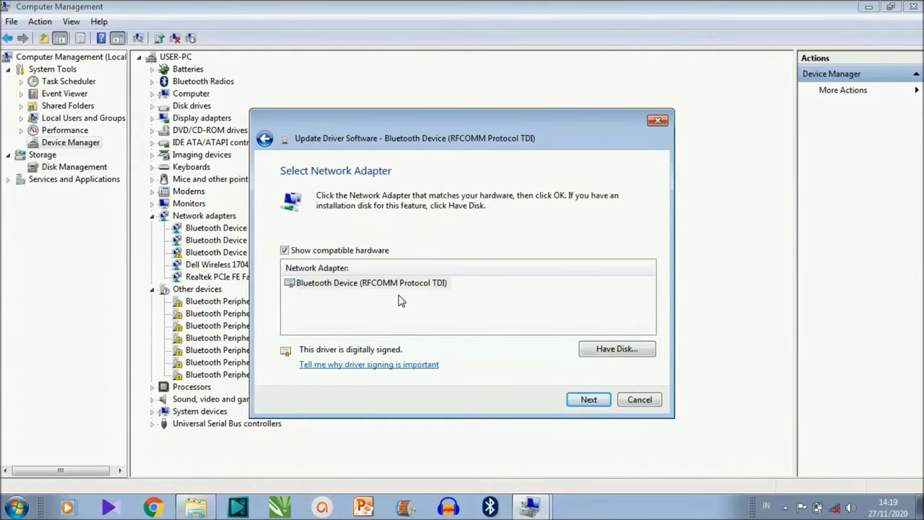
left_click(397, 284)
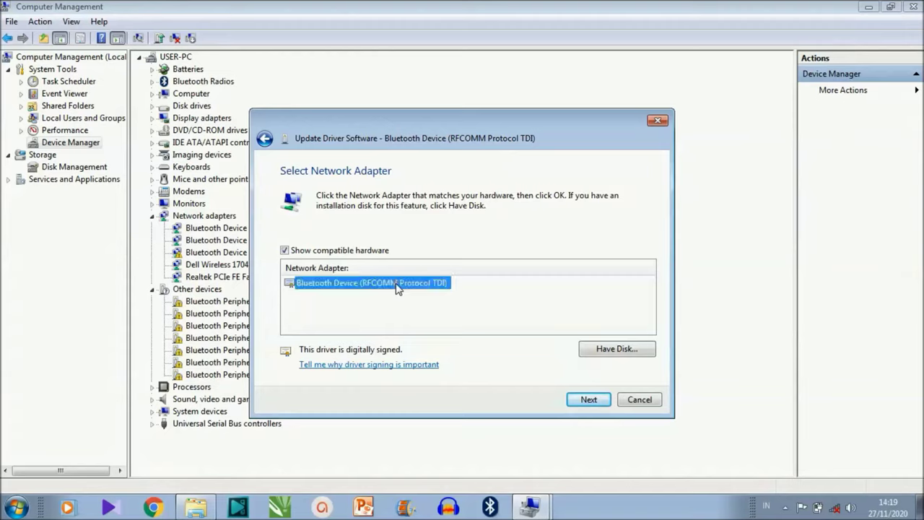
left_click(586, 400)
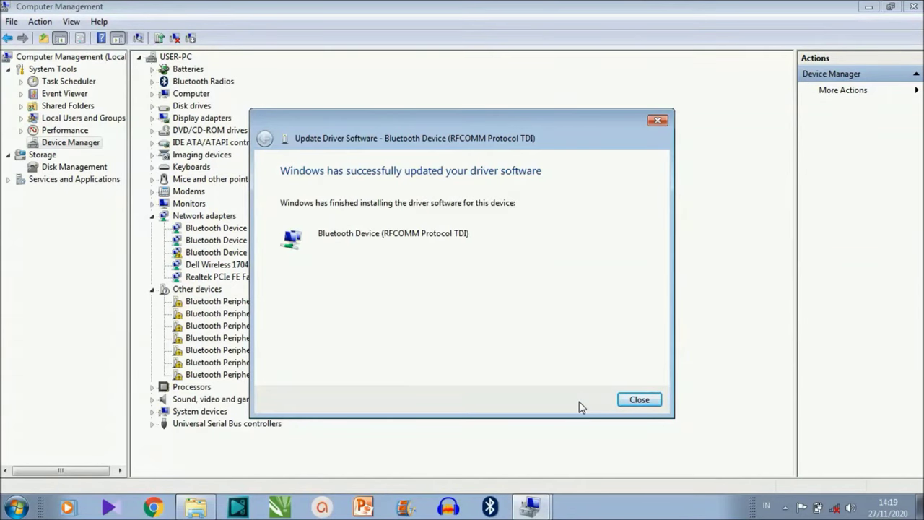
left_click(623, 400)
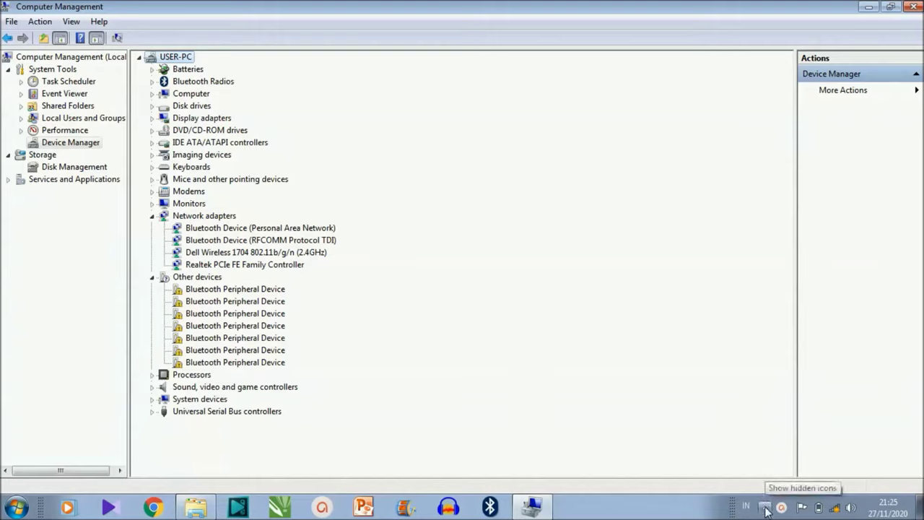
Show the hidden notification area icons
left_click(767, 511)
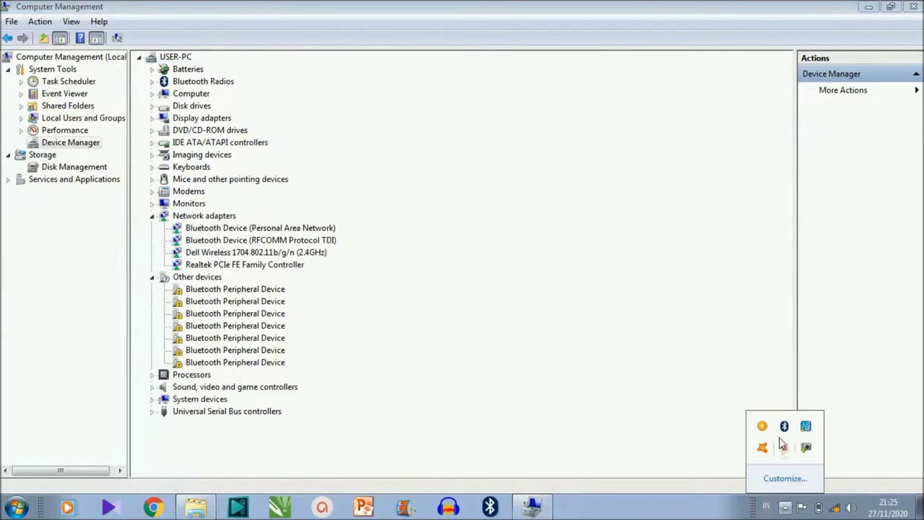